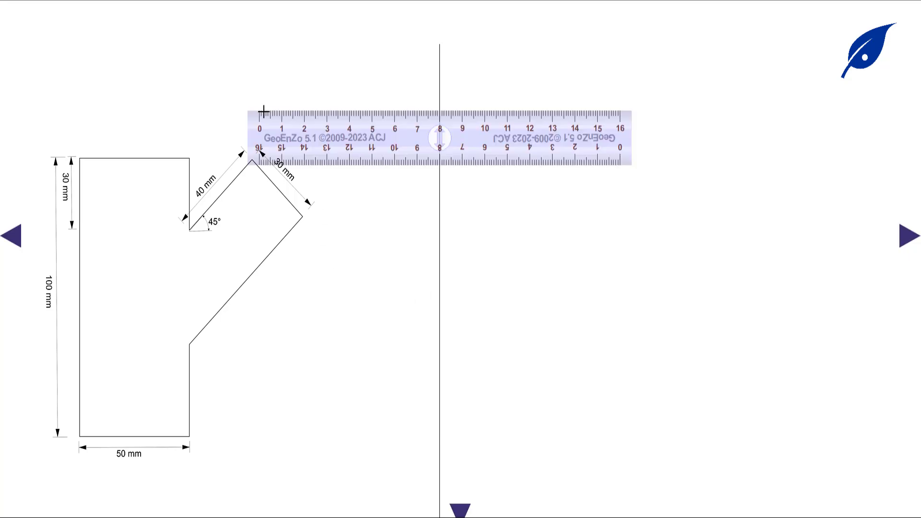
Draw a horizontal line across the vertical centre line and mark the 50 mm cylinder width on it with the compass.
drag(263, 111, 461, 110)
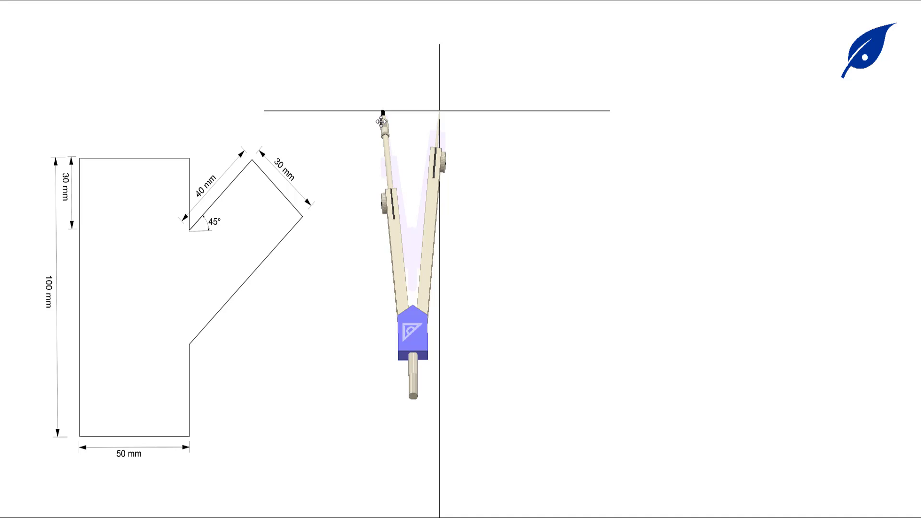
mouse_move(402, 339)
mouse_down()
mouse_move(494, 29)
mouse_move(451, 32)
mouse_up()
drag(495, 110, 496, 106)
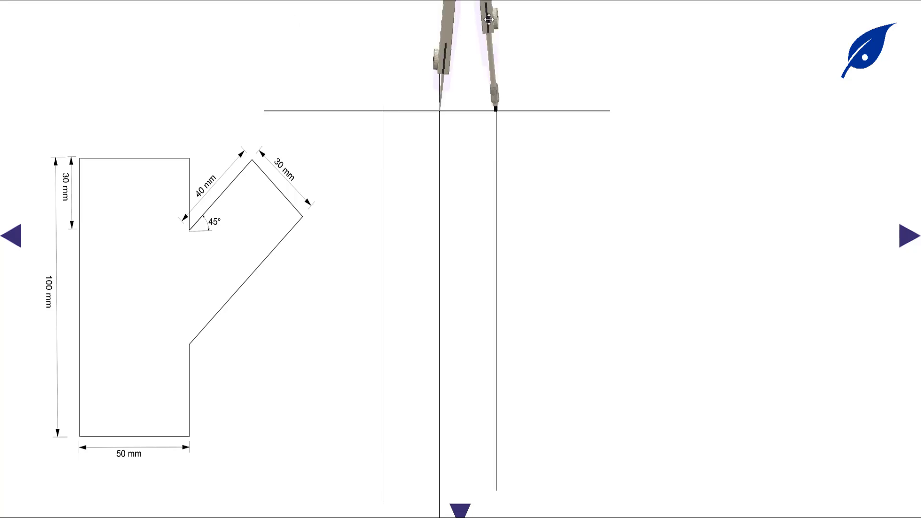
Mark the 100 mm cylinder height on the centre line and the 30 mm branch width beside the plan-view circle with the compass.
mouse_move(489, 20)
mouse_down()
mouse_move(450, 365)
mouse_move(441, 365)
mouse_move(509, 297)
mouse_up()
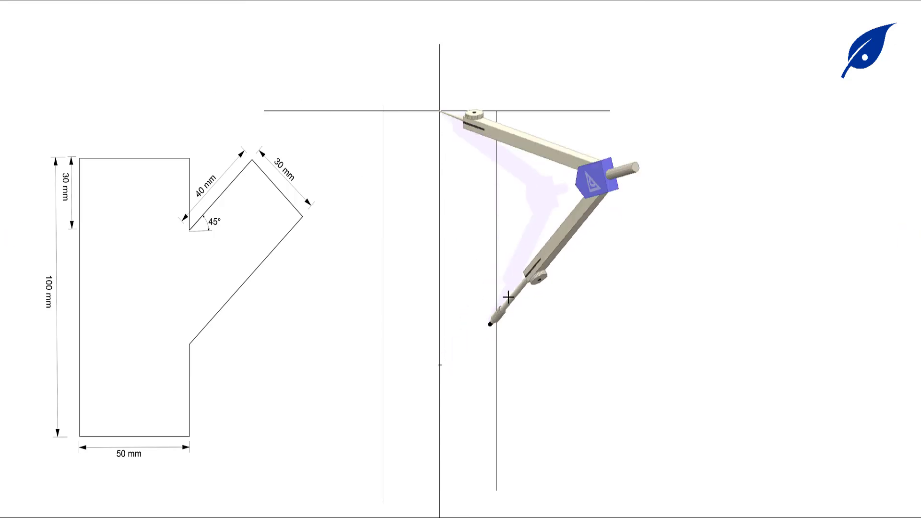
key(r)
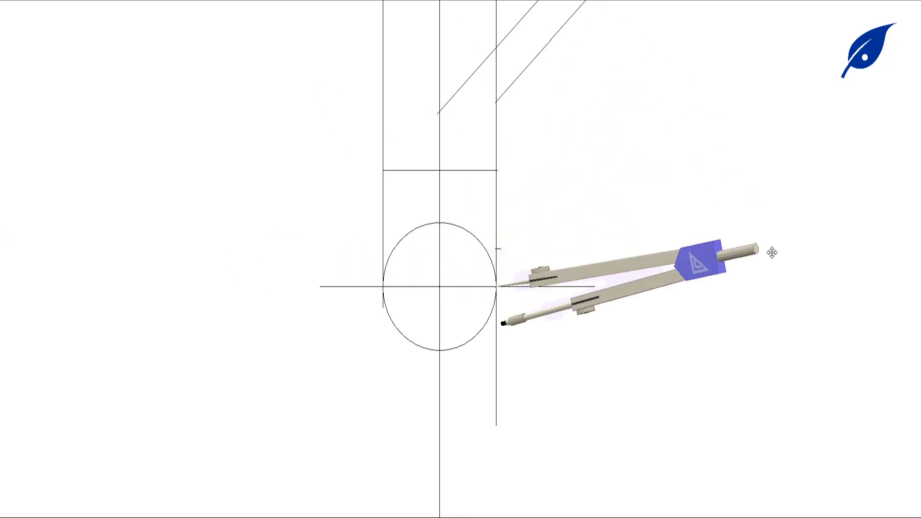
click(375, 261)
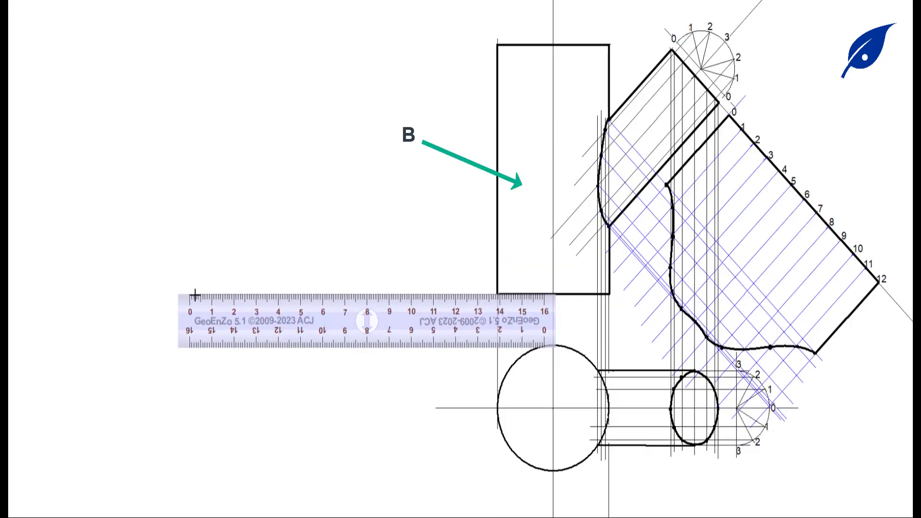
Extend the base and top edges of cylinder B away from the branch and draw a vertical end line beside B for its development.
drag(295, 301, 44, 295)
drag(216, 322, 332, 73)
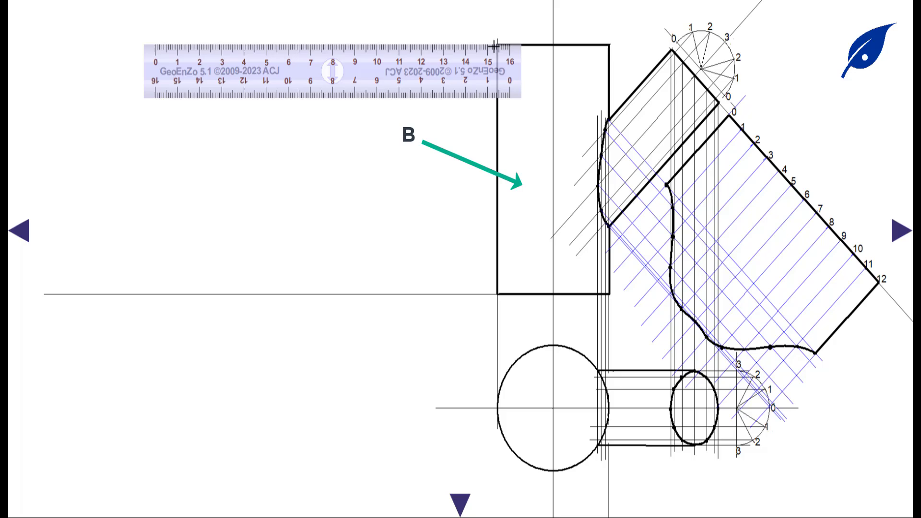
drag(496, 46, 166, 47)
drag(328, 76, 206, 76)
drag(181, 45, 34, 45)
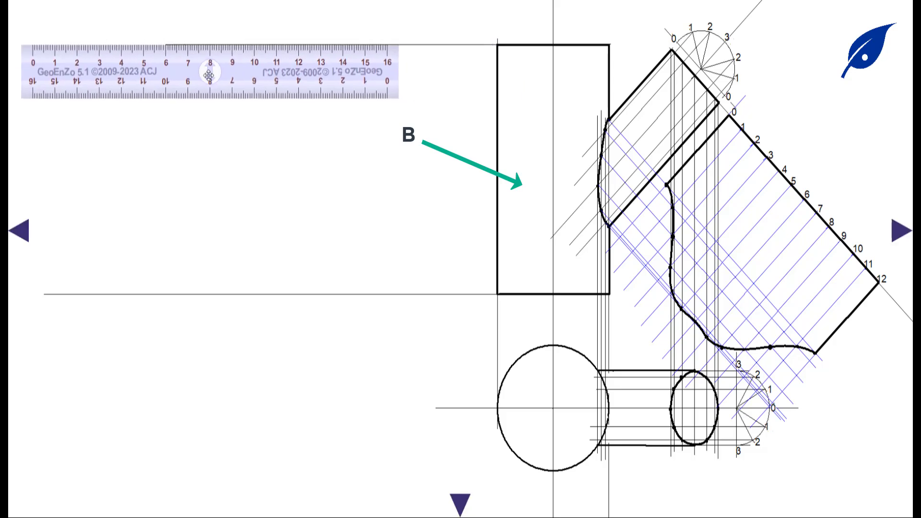
drag(187, 96, 459, 222)
drag(481, 20, 481, 300)
Step off equal divisions along the extended base line with the compass, starting from the vertical end line beside cylinder B.
drag(472, 239, 225, 259)
drag(558, 281, 423, 311)
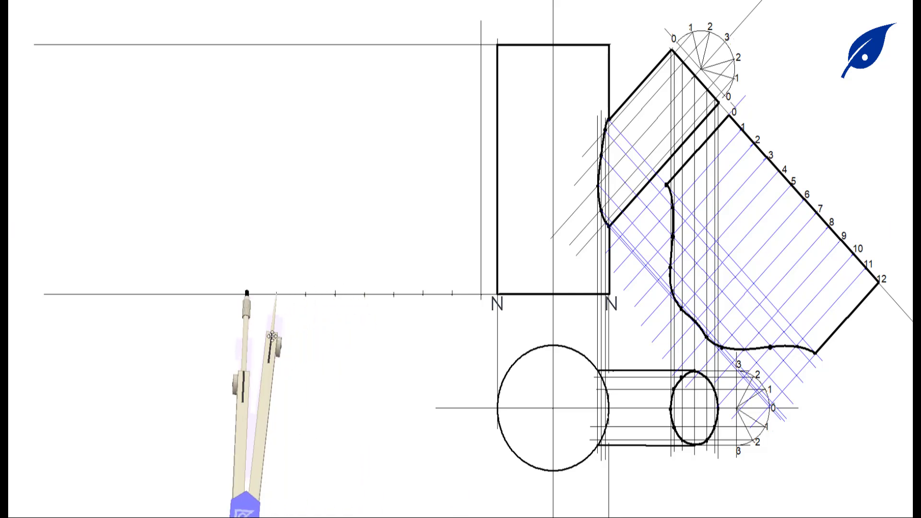
drag(215, 513, 252, 511)
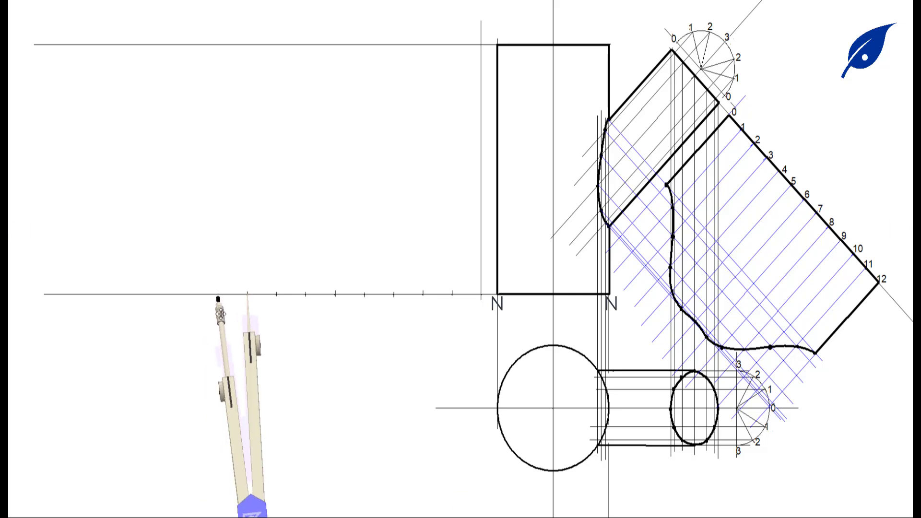
drag(251, 341, 222, 340)
drag(222, 511, 175, 509)
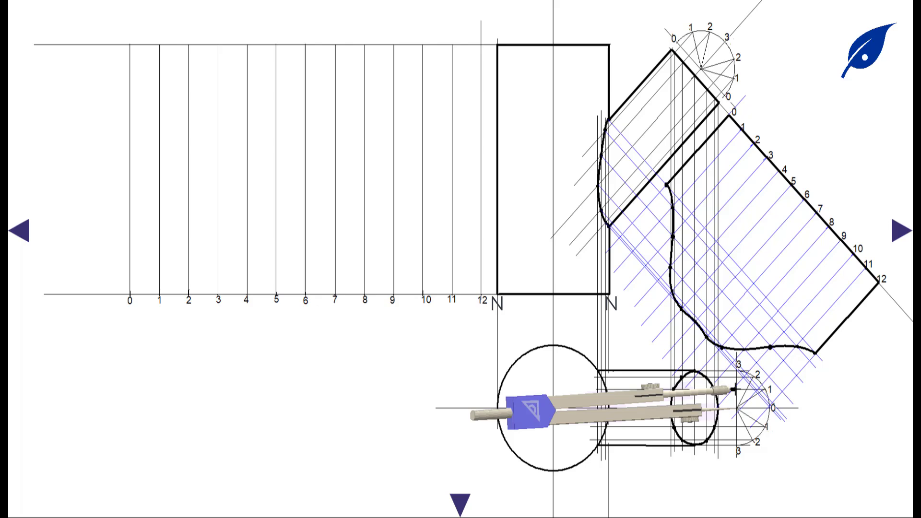
Transfer the a, b and c distances with the compass from the plan view to the base line on both sides of division 6.
mouse_move(694, 413)
mouse_down()
mouse_move(263, 299)
mouse_move(132, 390)
mouse_move(243, 502)
mouse_move(303, 509)
mouse_move(374, 411)
mouse_move(377, 158)
mouse_move(328, 144)
mouse_up()
drag(321, 291, 290, 222)
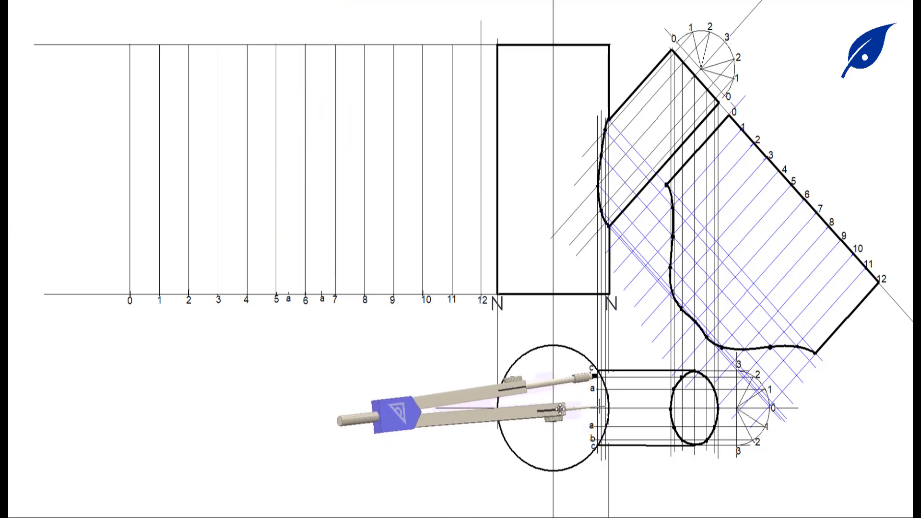
mouse_move(444, 415)
mouse_down()
mouse_move(480, 506)
mouse_move(749, 416)
mouse_move(723, 320)
mouse_move(715, 483)
mouse_move(595, 513)
mouse_up()
mouse_move(583, 450)
mouse_down()
mouse_move(274, 350)
mouse_move(306, 343)
mouse_up()
drag(282, 311, 278, 310)
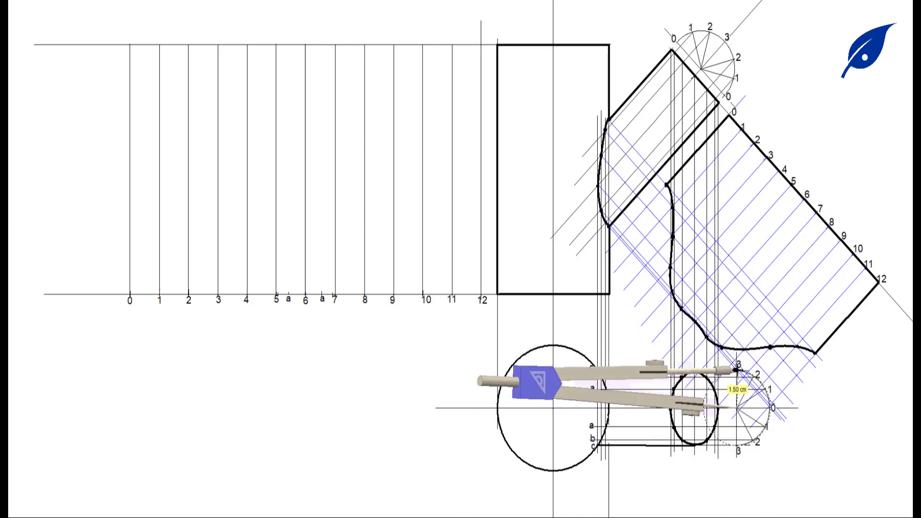
mouse_move(694, 407)
mouse_down()
mouse_move(259, 307)
mouse_move(265, 291)
mouse_up()
drag(296, 255, 267, 301)
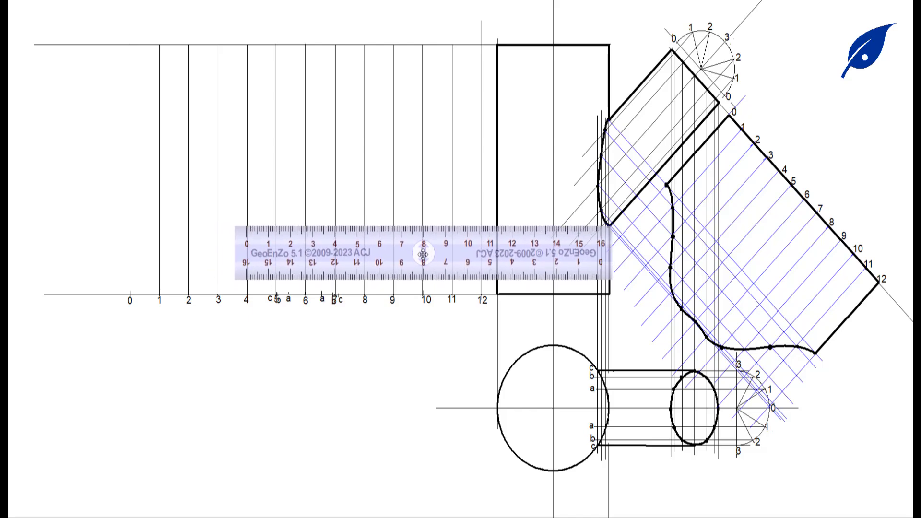
Project the points of the intersection curve on cylinder B horizontally across the development with the ruler.
mouse_move(410, 243)
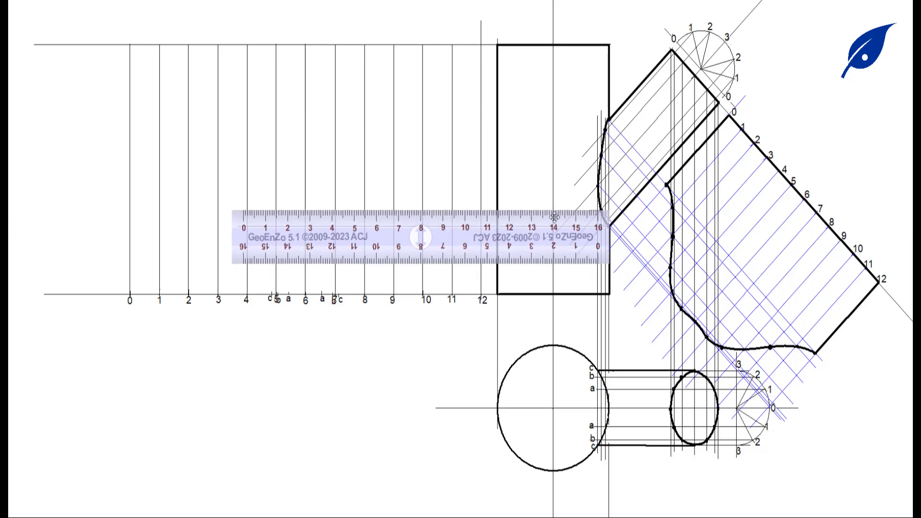
drag(421, 237, 416, 213)
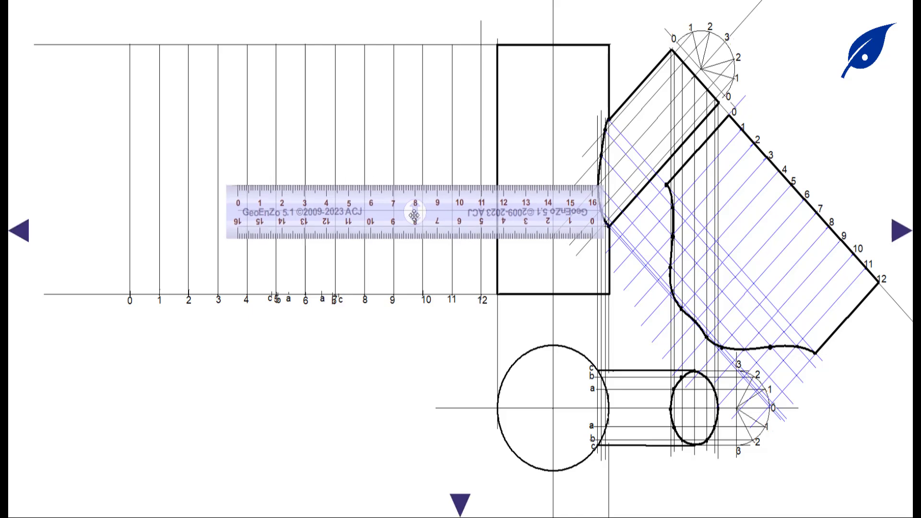
drag(416, 211, 416, 184)
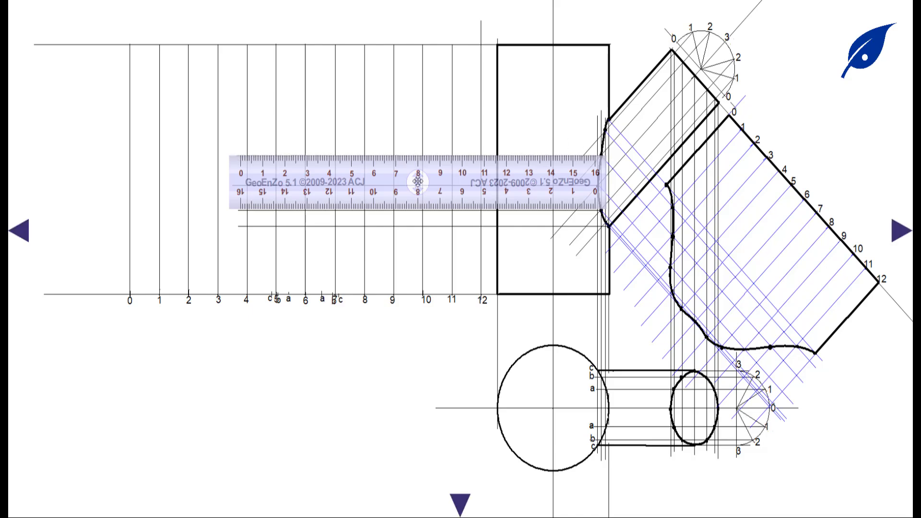
drag(417, 181, 420, 157)
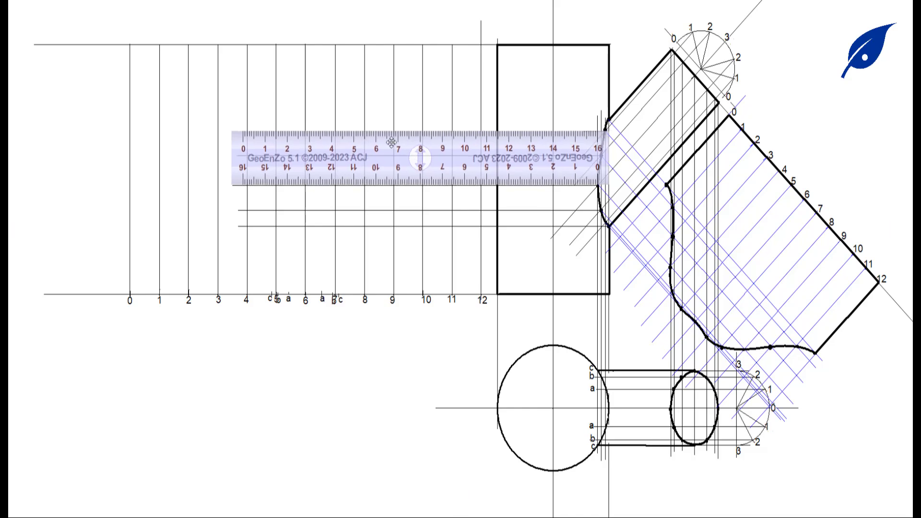
drag(421, 157, 424, 147)
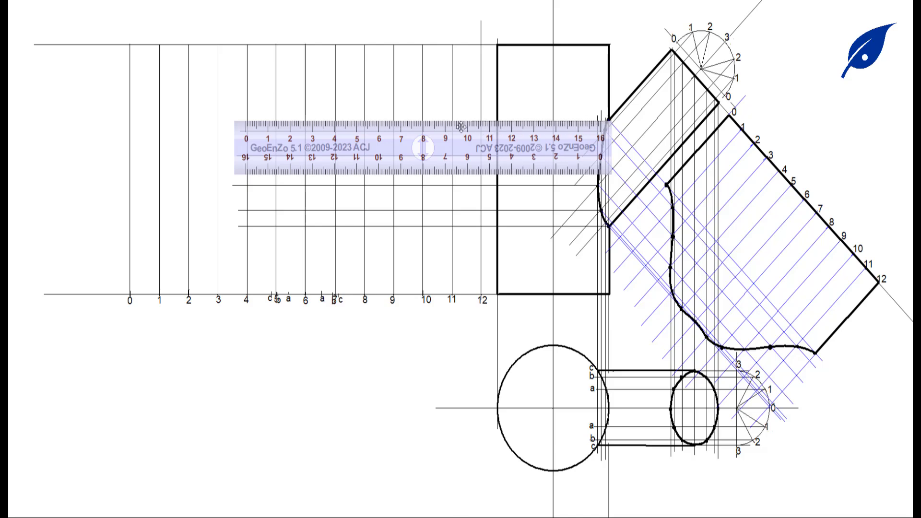
drag(246, 121, 243, 121)
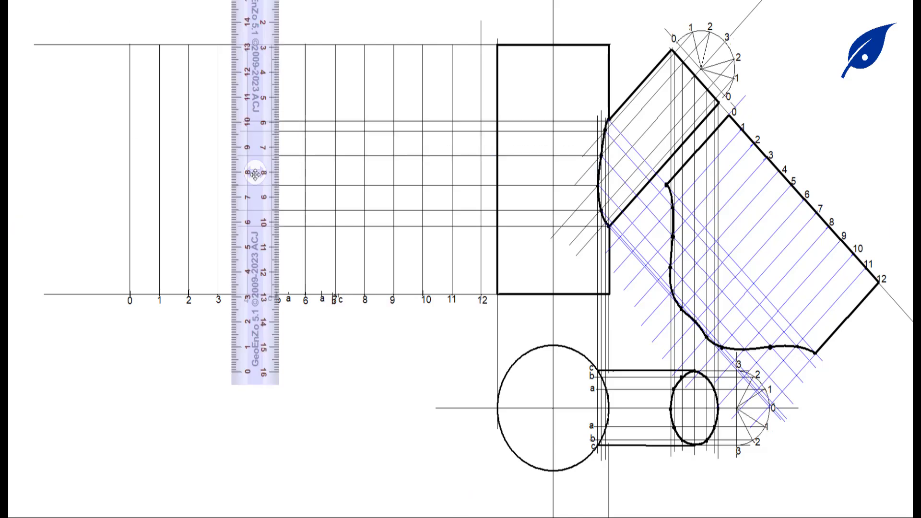
Draw vertical lines up to the top line of the development from the a, b and c marks on both sides of division 6.
drag(256, 175, 253, 175)
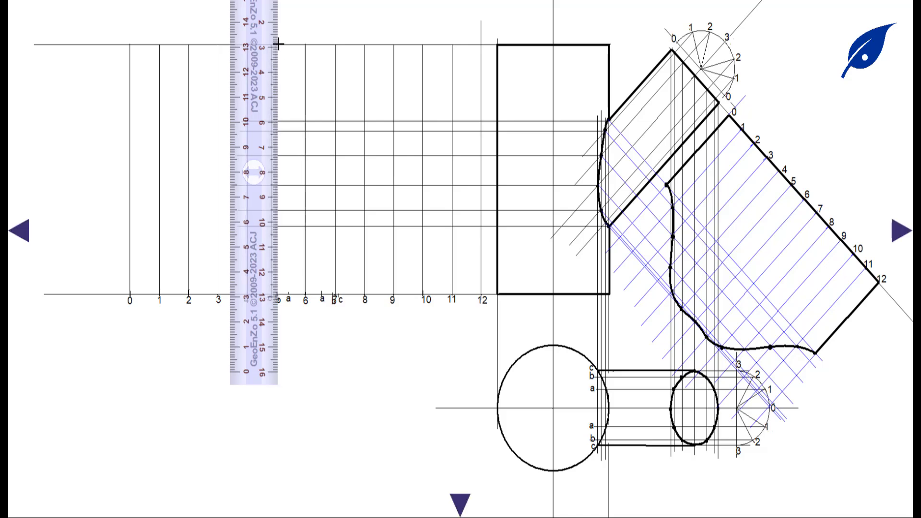
drag(254, 174, 265, 176)
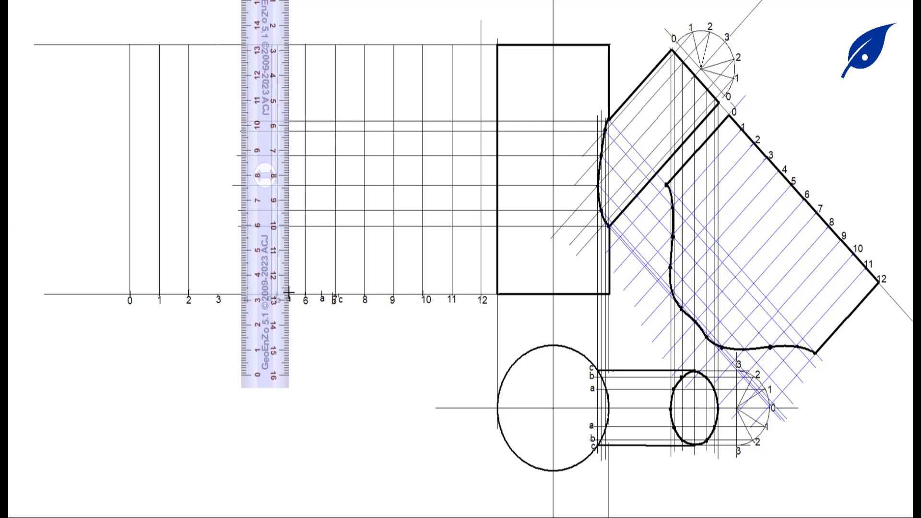
drag(271, 179, 304, 175)
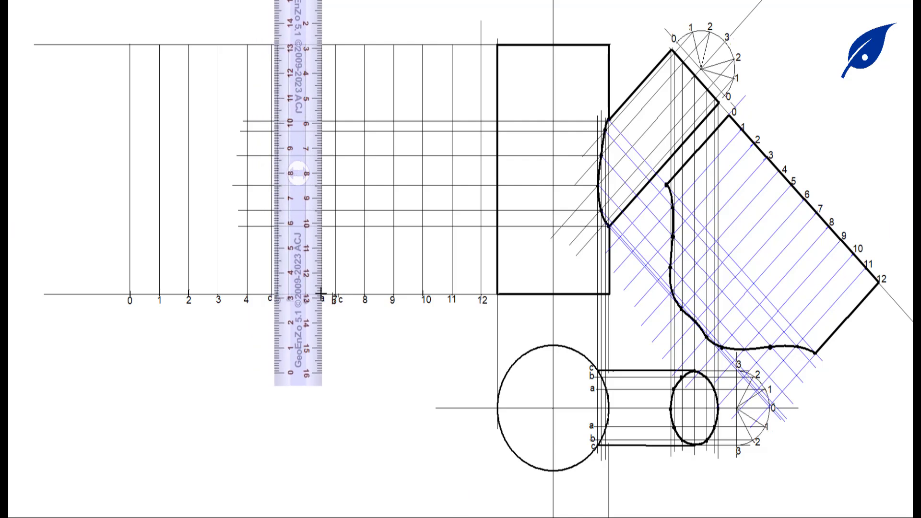
drag(298, 172, 309, 173)
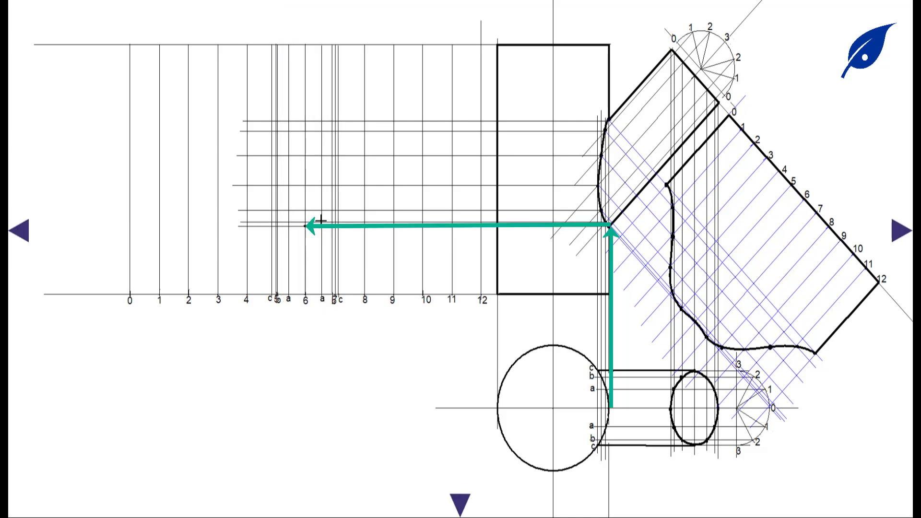
Plot points where the horizontal projection lines cross the matching vertical lines of division 6 and marks a, b and c.
click(321, 221)
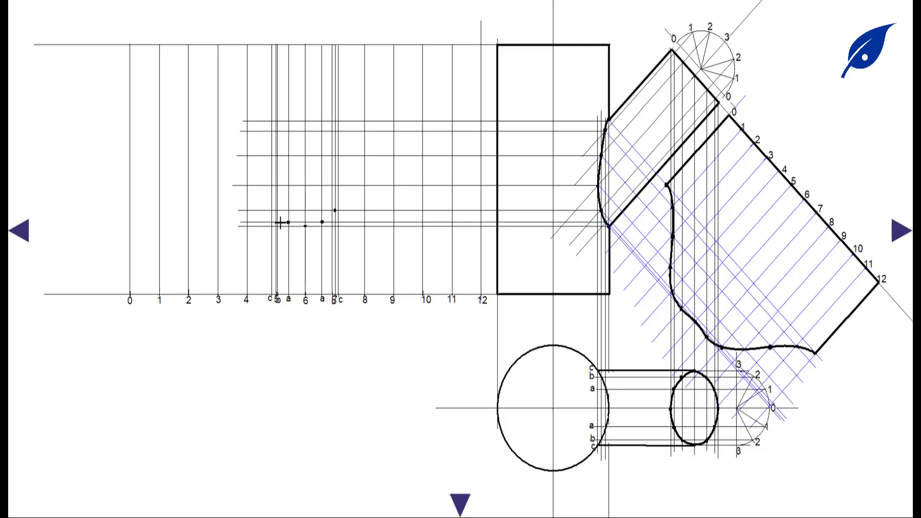
key(ctrl+z)
click(278, 155)
click(321, 132)
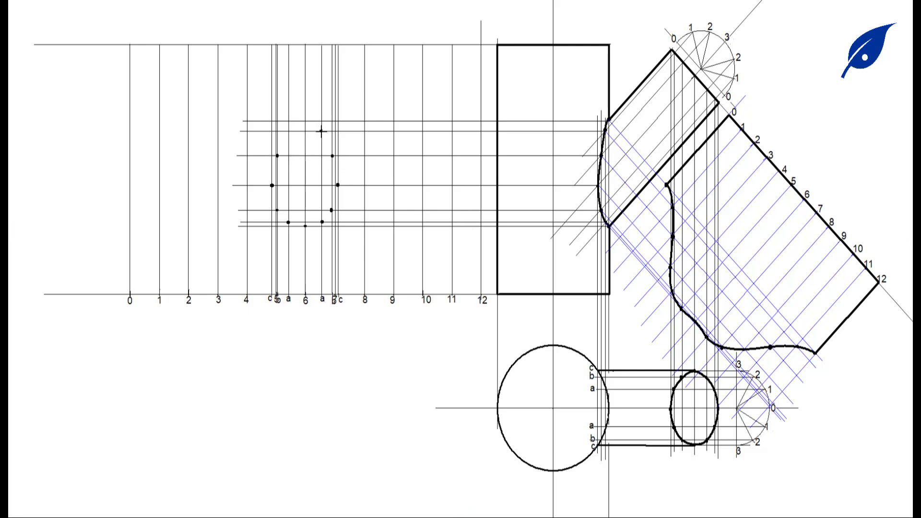
click(288, 130)
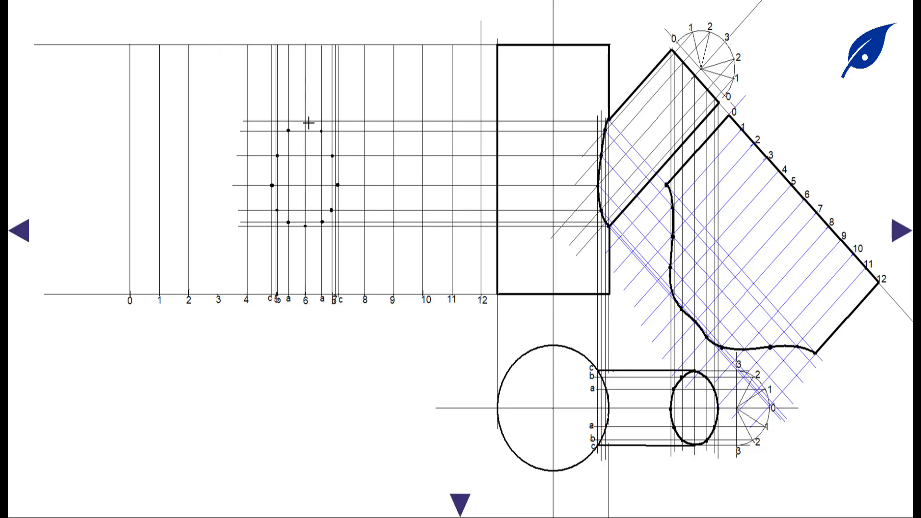
click(304, 121)
Draw a thick smooth closed curve through the plotted points to form the branch opening in the development.
click(331, 210)
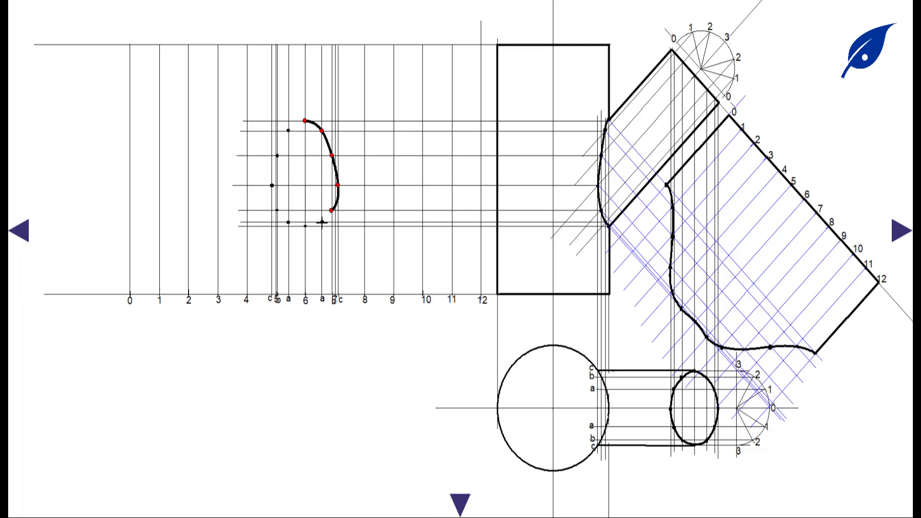
click(322, 222)
click(305, 226)
click(288, 222)
click(277, 210)
click(272, 185)
click(277, 156)
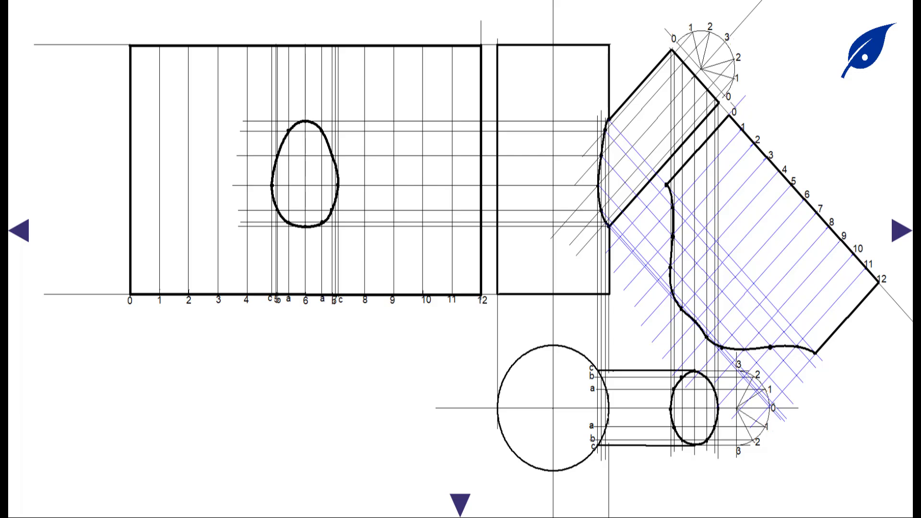
click(898, 239)
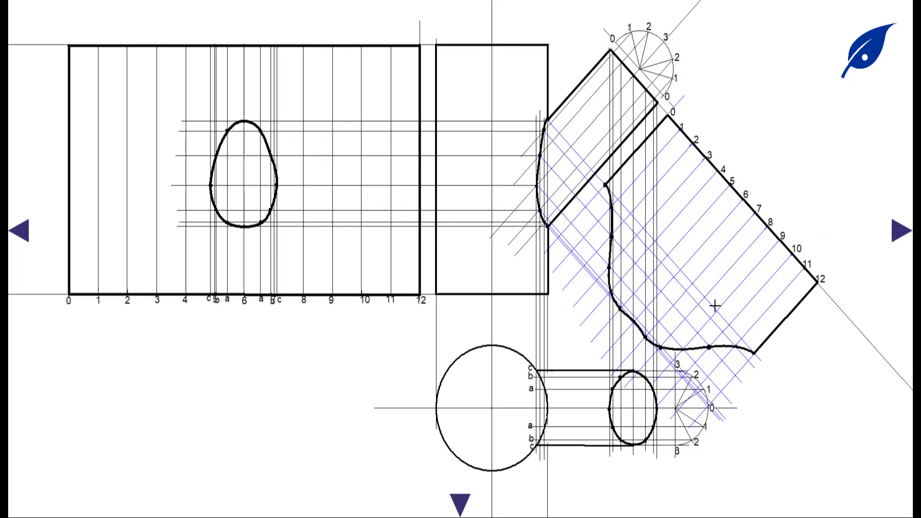